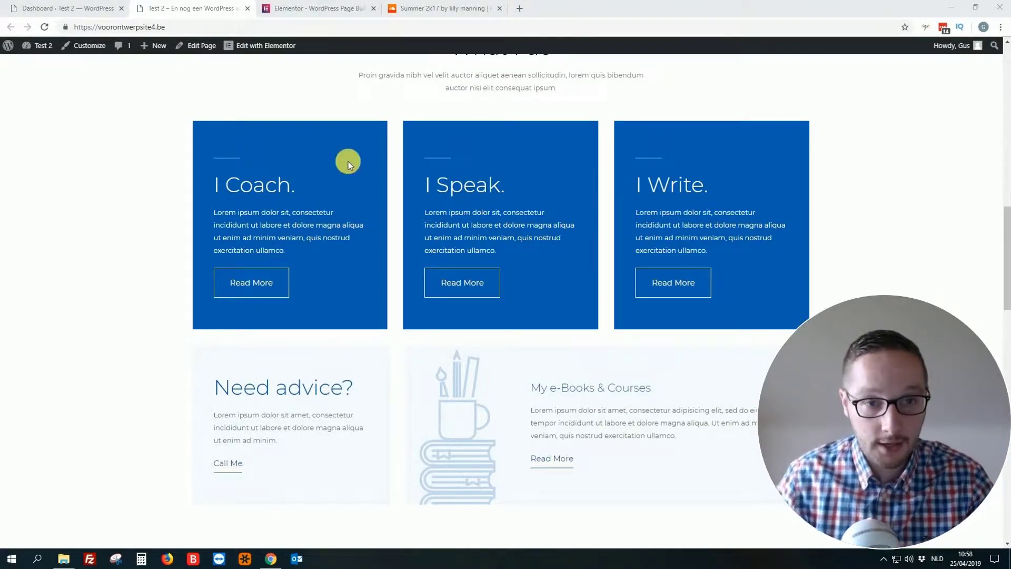
- Switch to the SoundCloud 'Summer 2k17' playlist tab with its track list
left_click(446, 8)
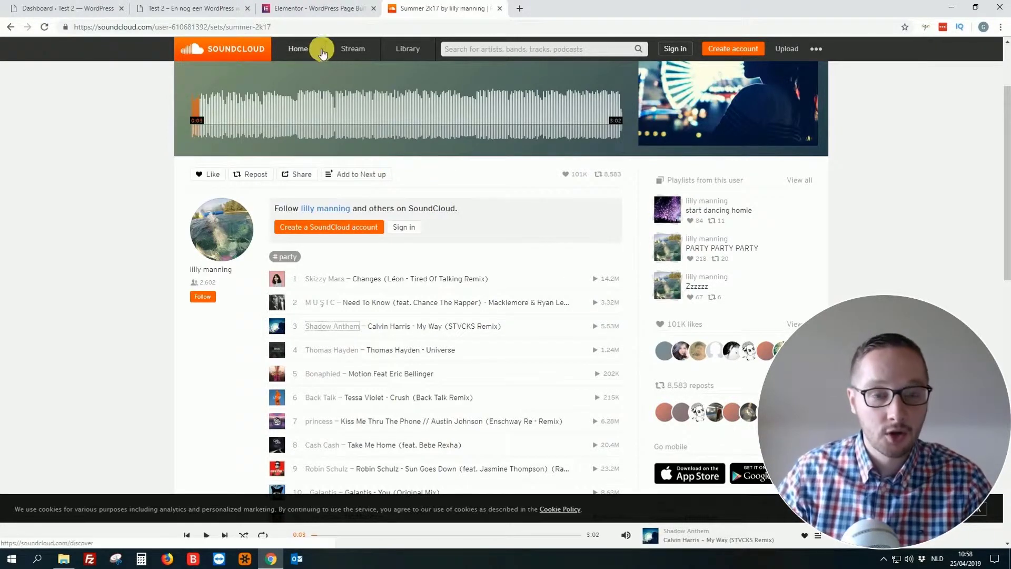
- View the Elementor website and the Test 2 site, then return to the WordPress Dashboard
left_click(329, 12)
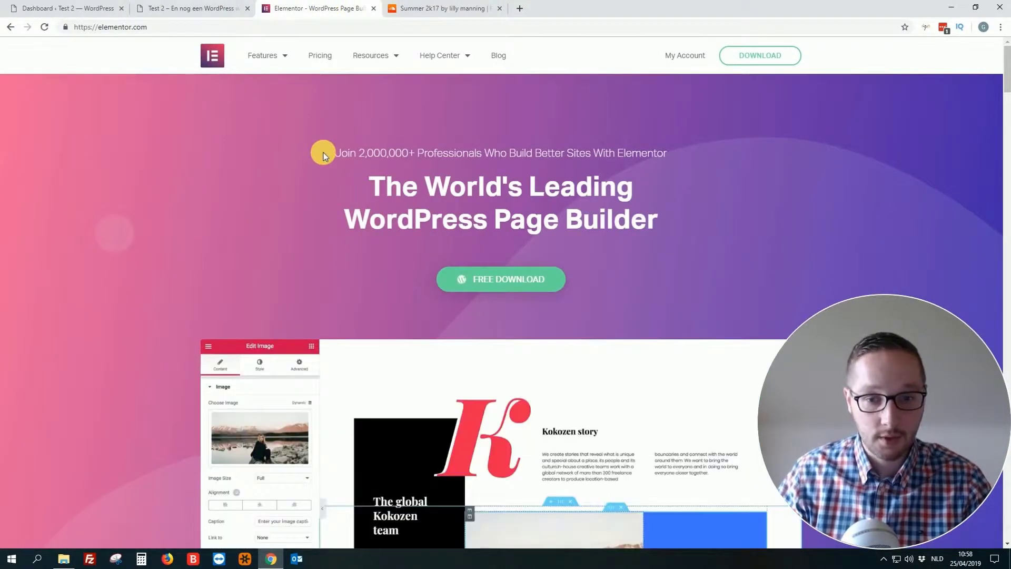
left_click(169, 6)
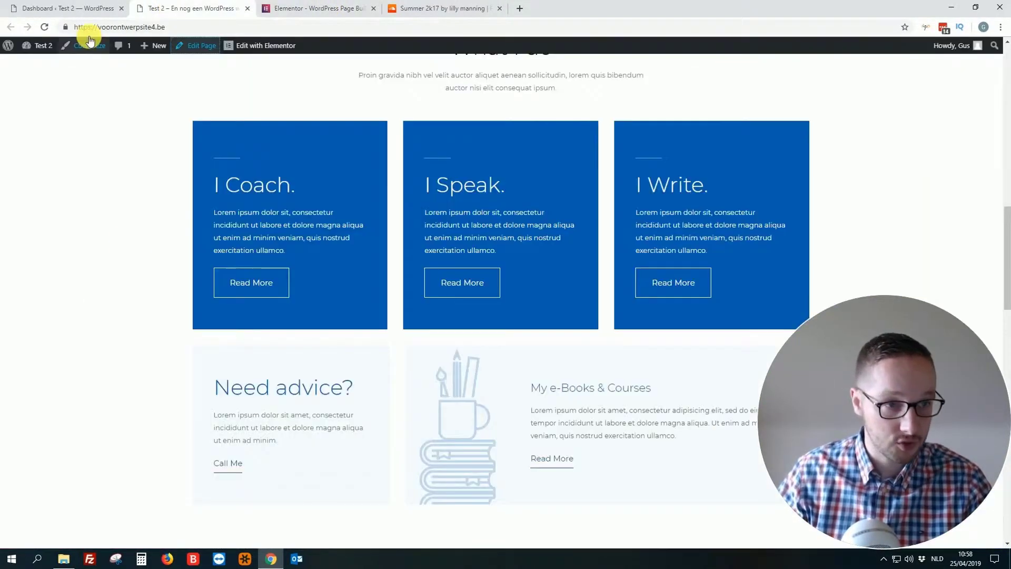
left_click(67, 9)
mouse_move(28, 288)
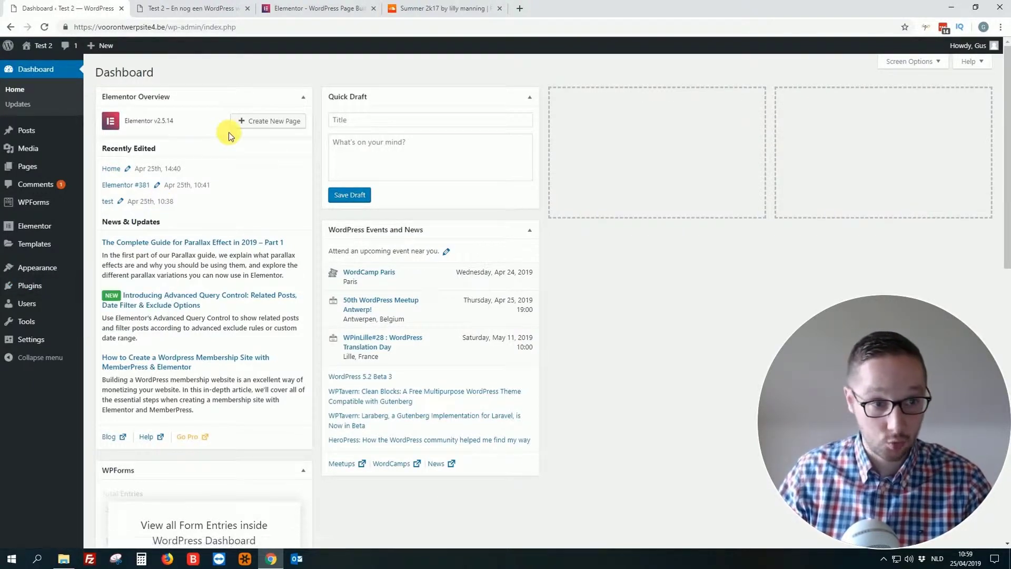
- Create a blank untitled page via Pages > Add New
left_click(39, 171)
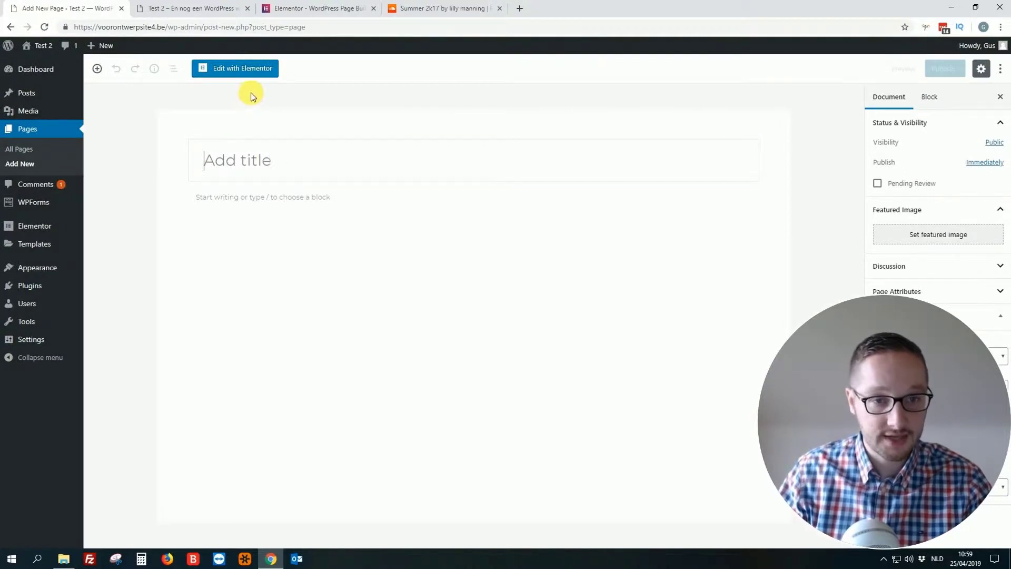
- Copy the share link of track 3, Calvin Harris – My Way (STVCKS Remix), and close the Share dialog
left_click(462, 8)
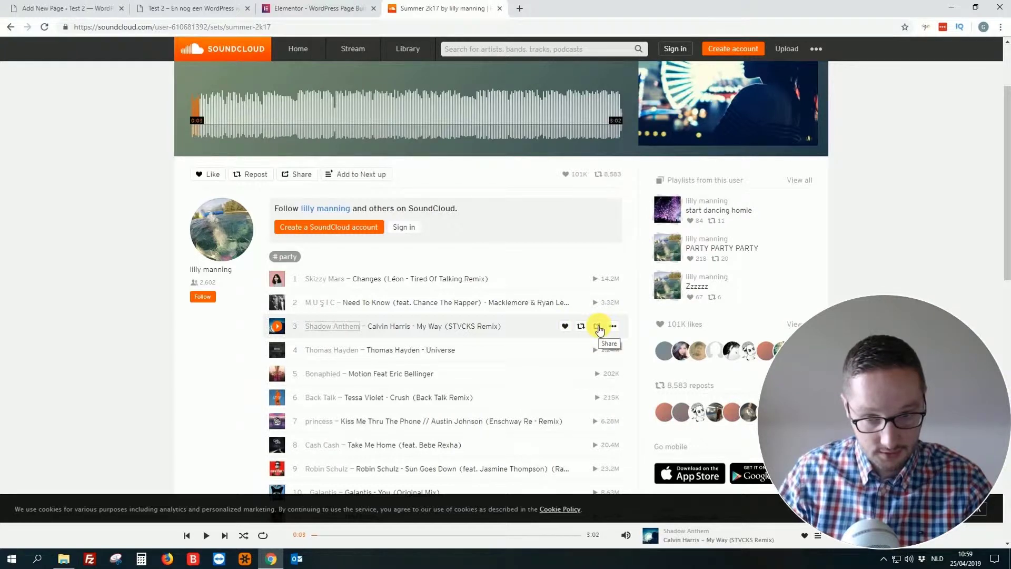
left_click(598, 327)
left_click(502, 277)
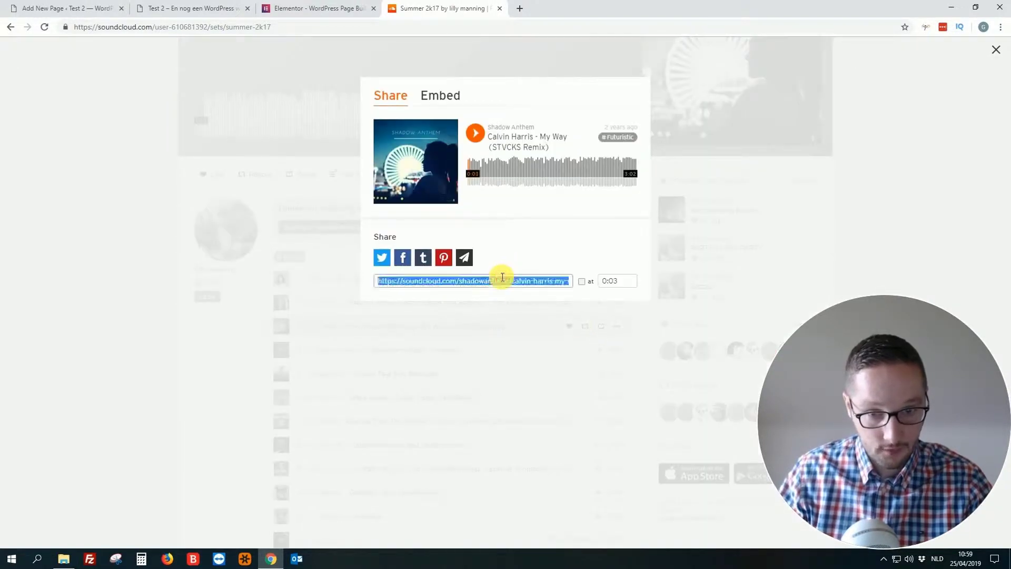
right_click(502, 276)
left_click(527, 280)
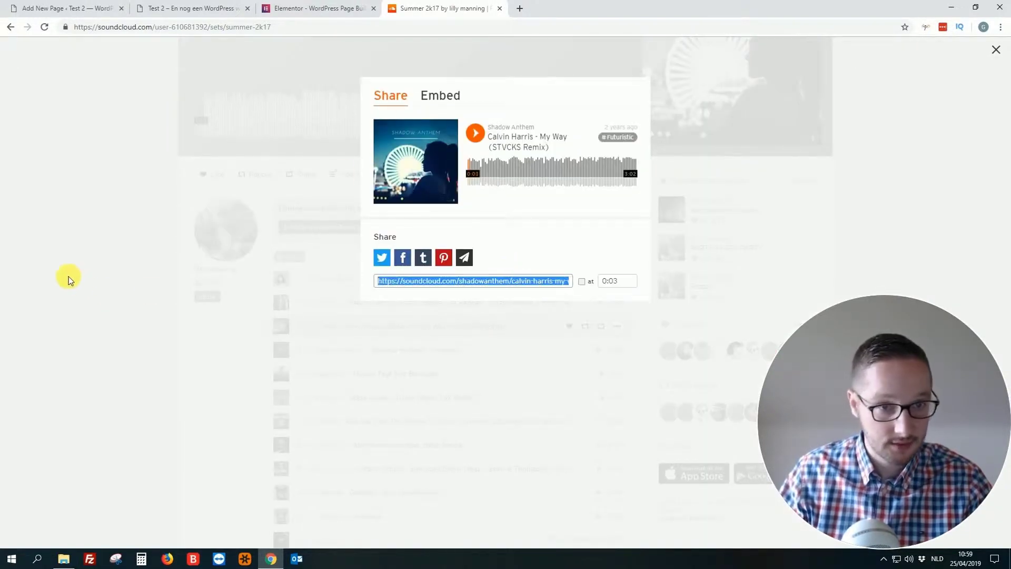
left_click(104, 210)
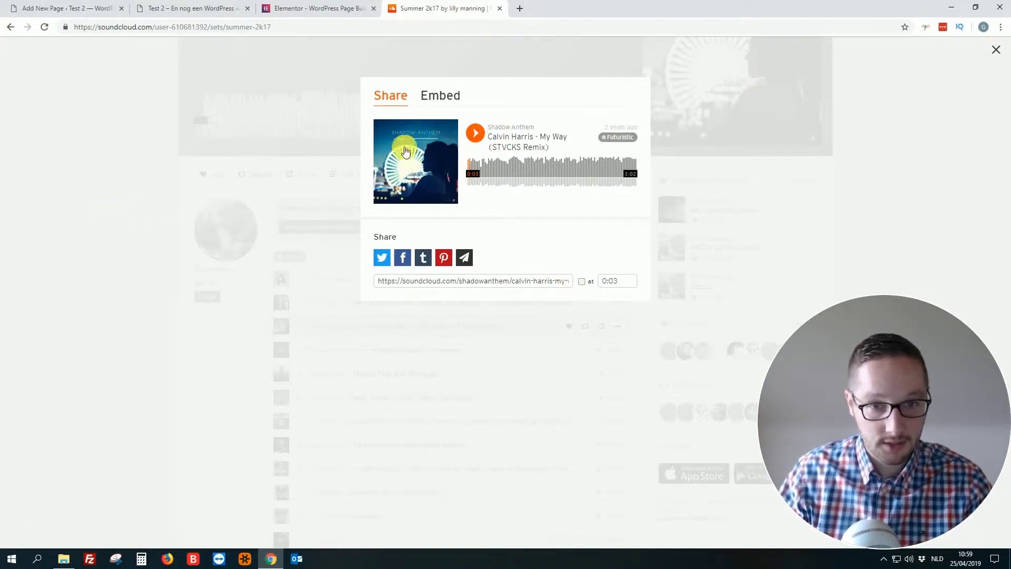
left_click(997, 53)
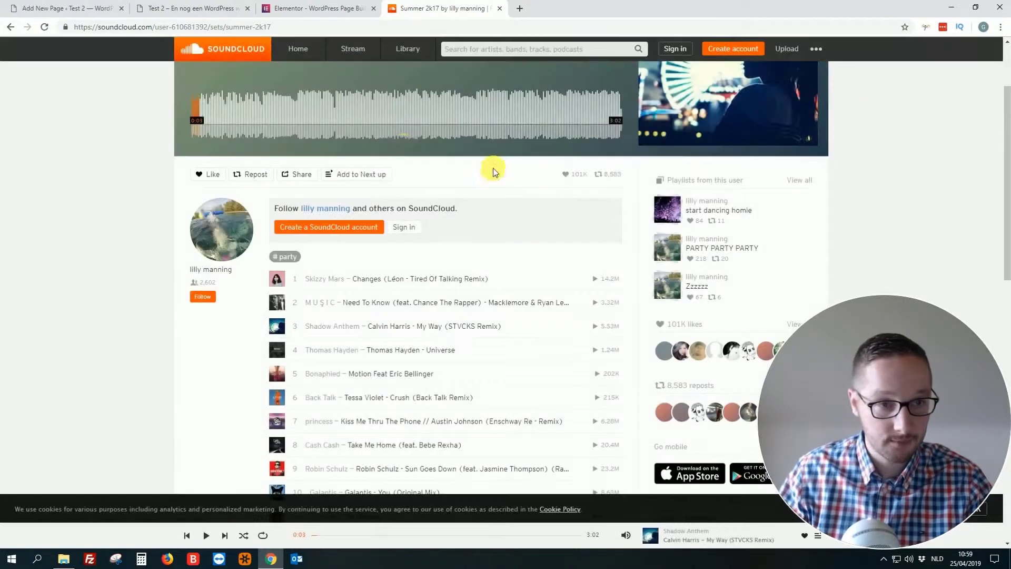
- Open the untitled page in Elementor and scroll the Elements panel to the SoundCloud widget
left_click(194, 9)
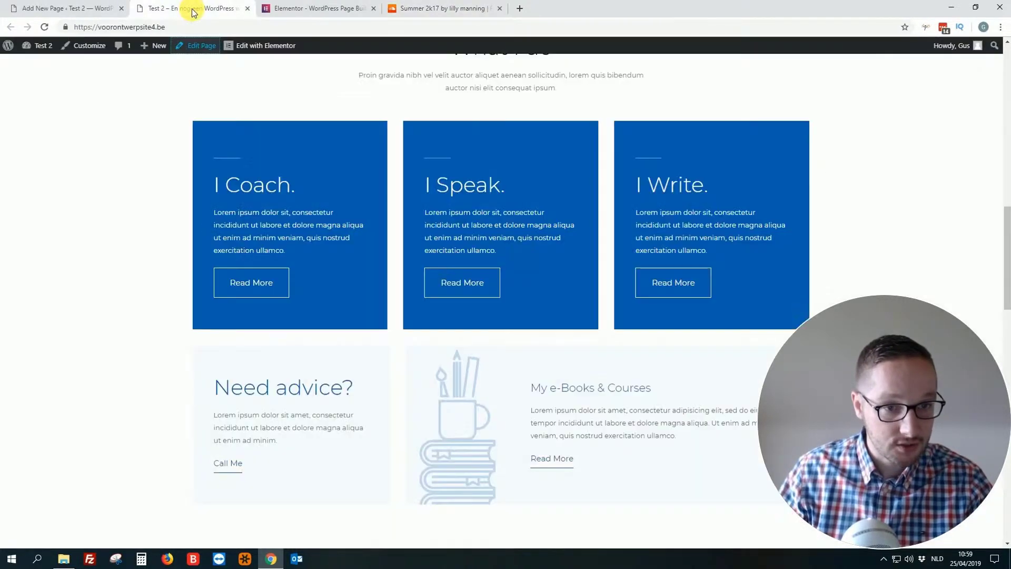
left_click(95, 9)
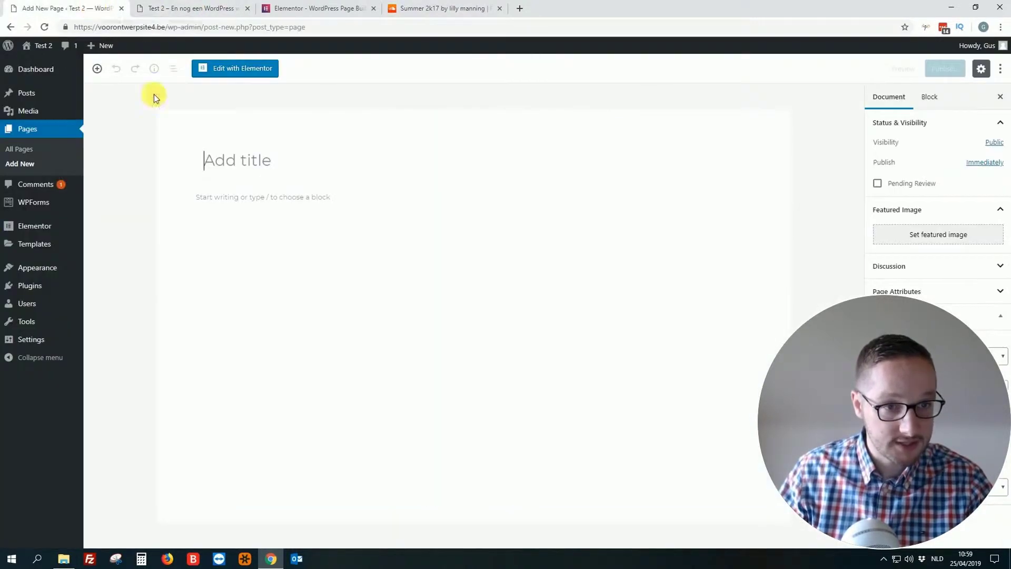
left_click(234, 70)
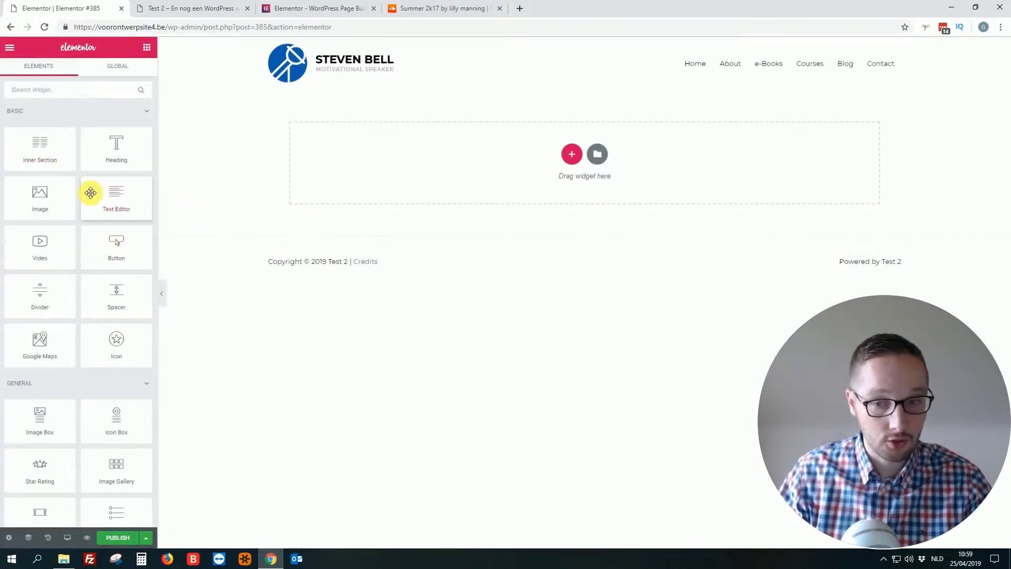
left_click(861, 337)
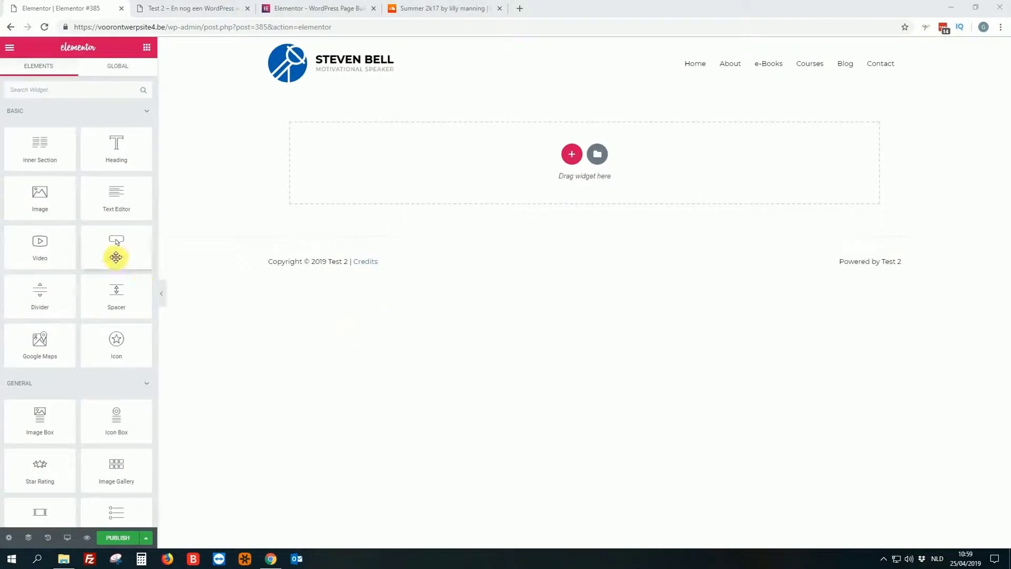
scroll(122, 258, "down", 3)
scroll(122, 258, "down", 1)
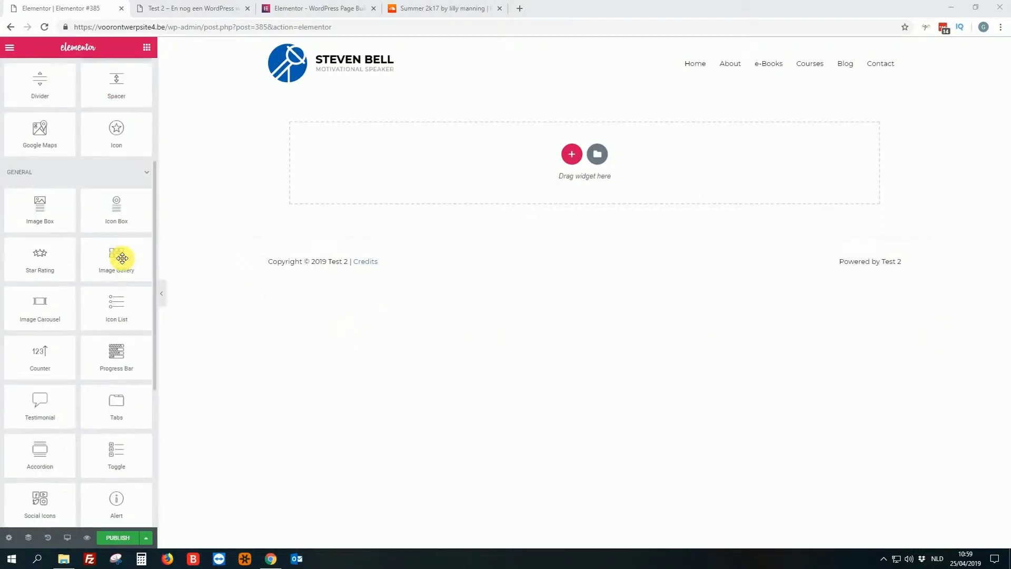
scroll(89, 286, "down", 1)
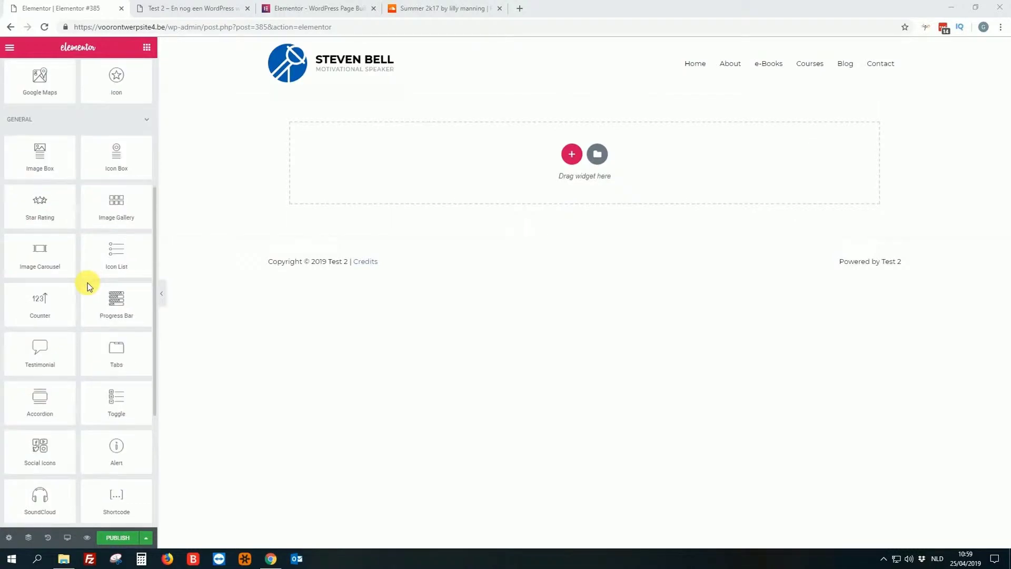
scroll(65, 395, "down", 1)
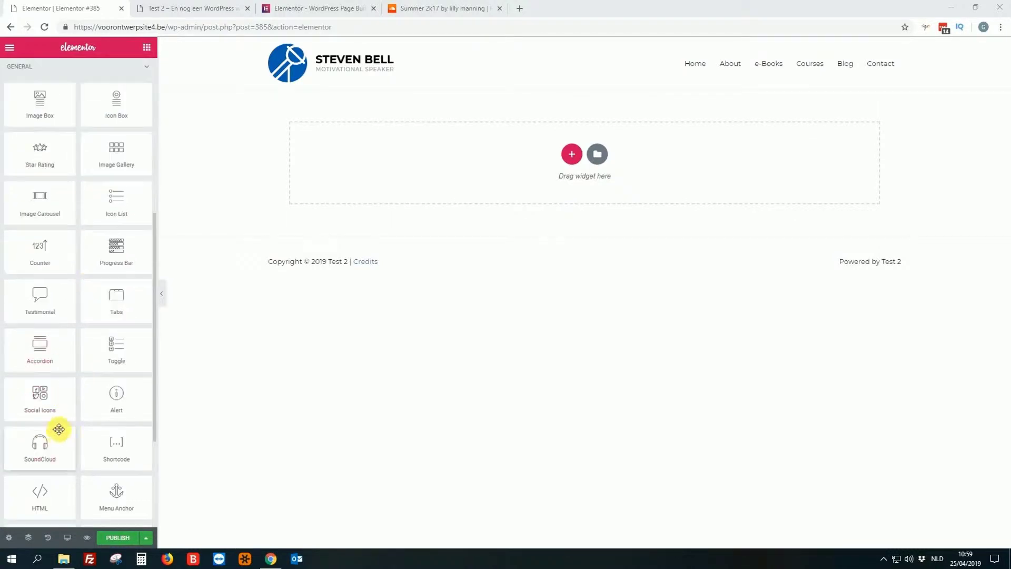
- Drop a SoundCloud widget into the empty section and paste the My Way remix link into Link
left_click_drag(36, 449, 472, 189)
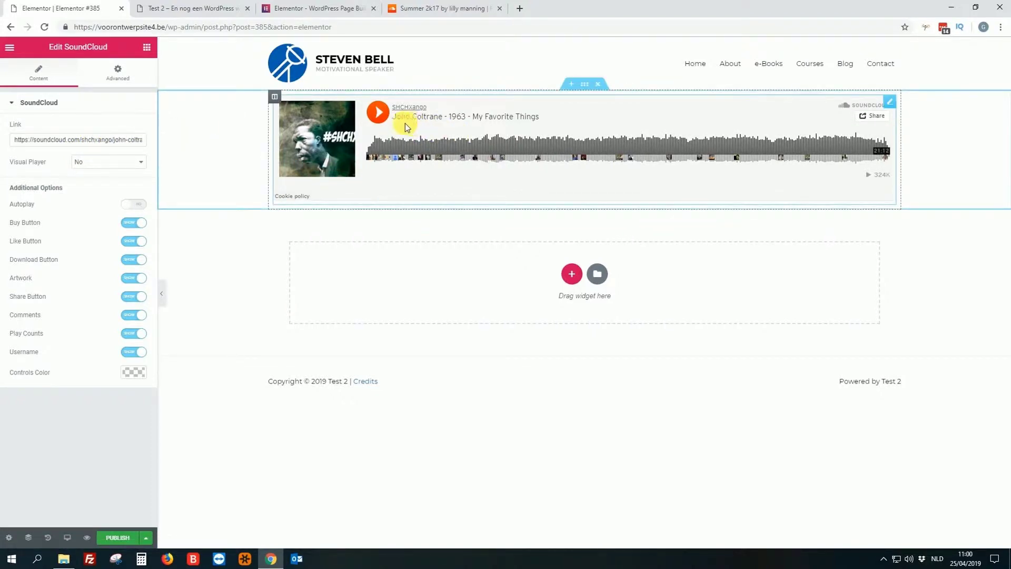
triple_click(68, 140)
key("BackSpace")
key("ctrl+v")
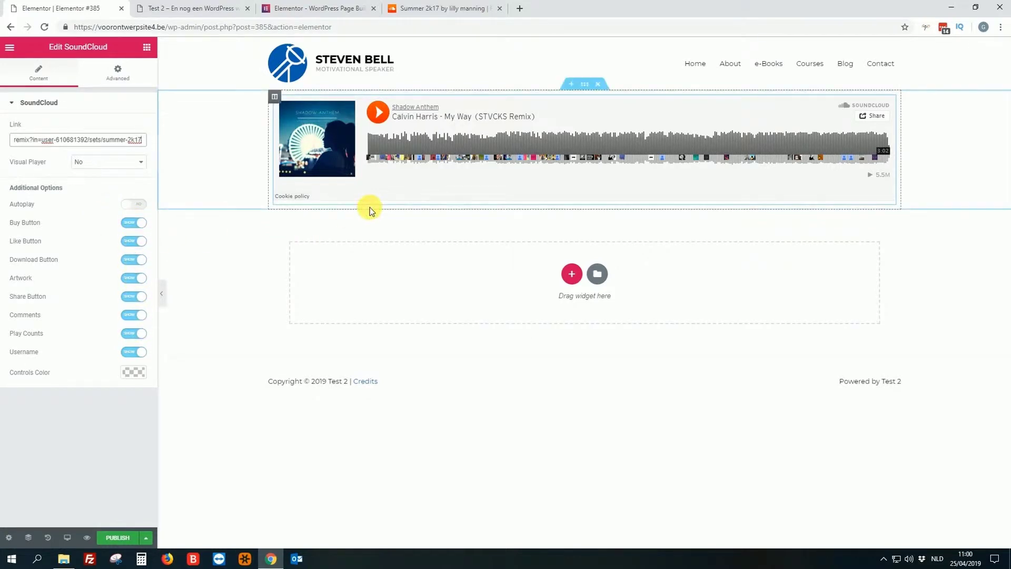
left_click(135, 224)
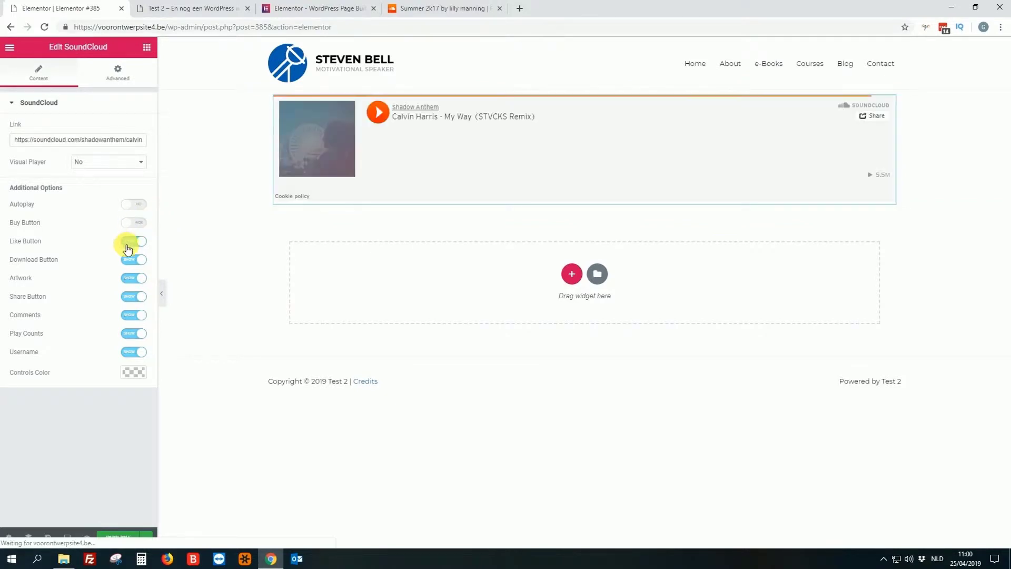
left_click(133, 243)
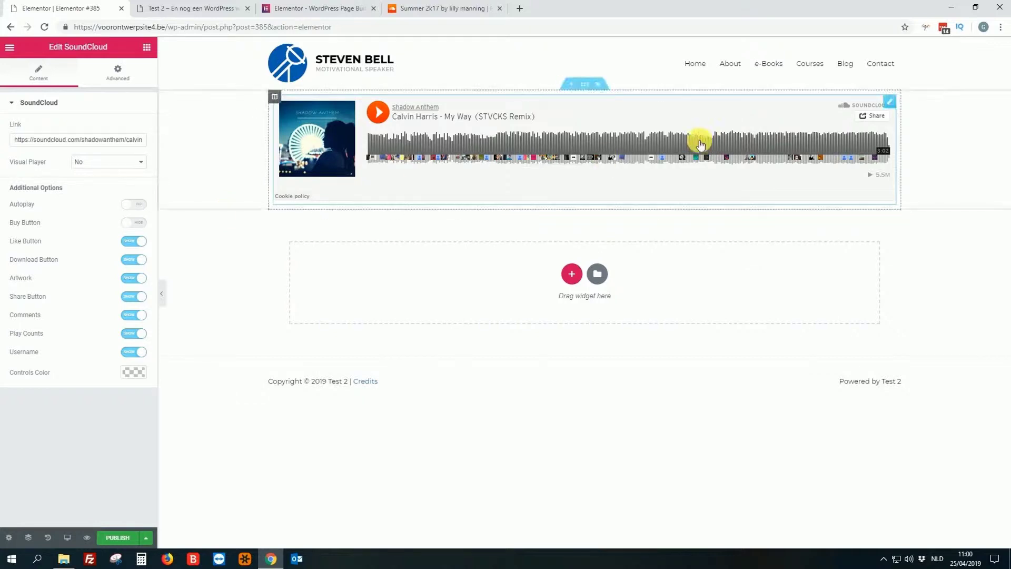
left_click(132, 245)
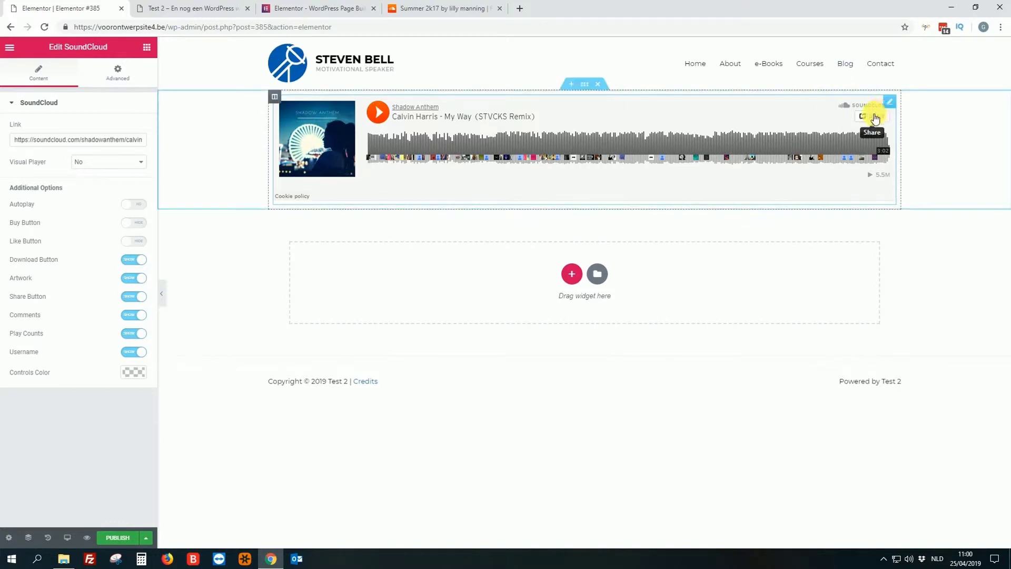
left_click(136, 298)
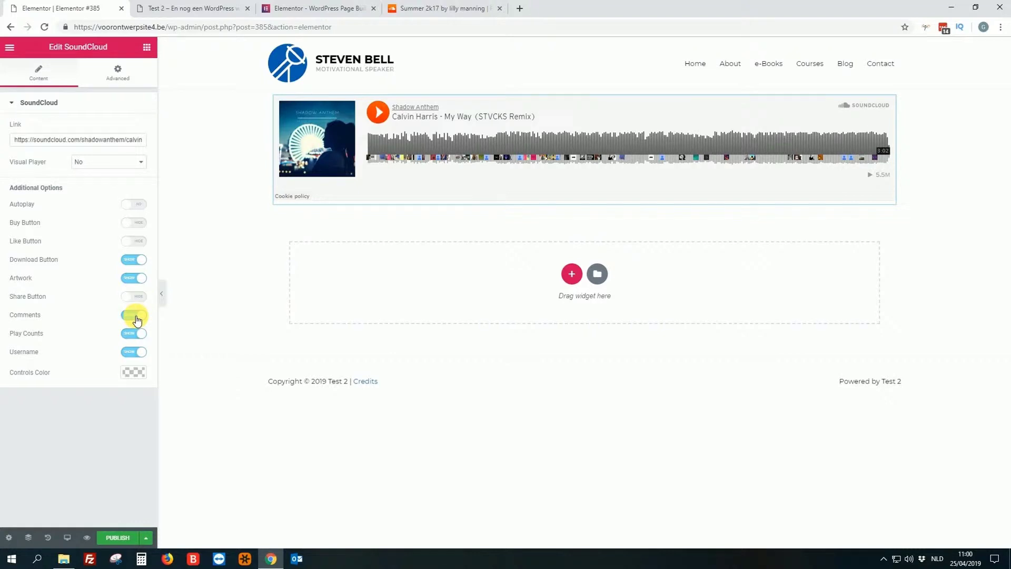
left_click(135, 316)
left_click(135, 332)
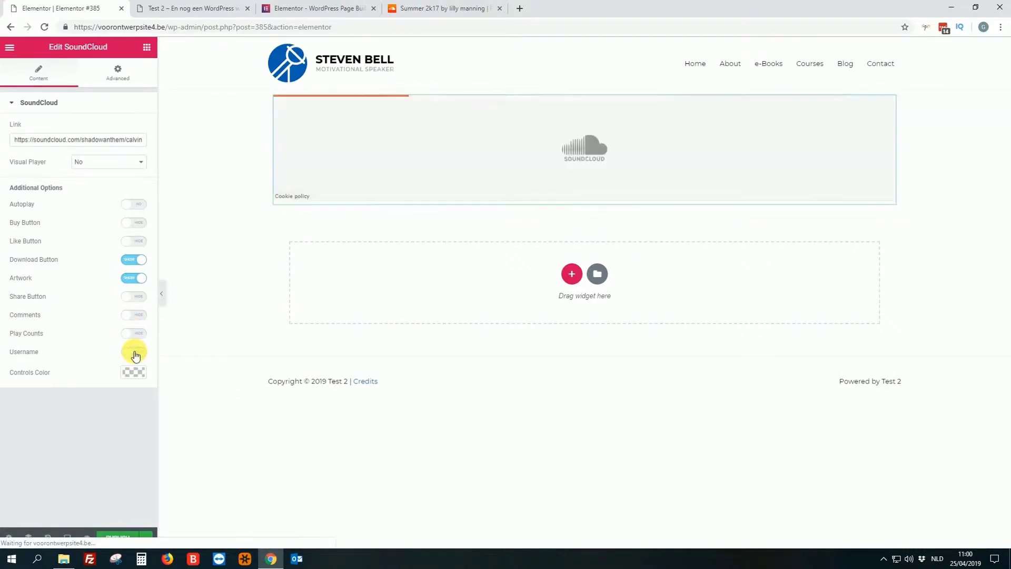
left_click(135, 334)
left_click(135, 315)
left_click(135, 296)
left_click(137, 242)
left_click(135, 222)
left_click(137, 206)
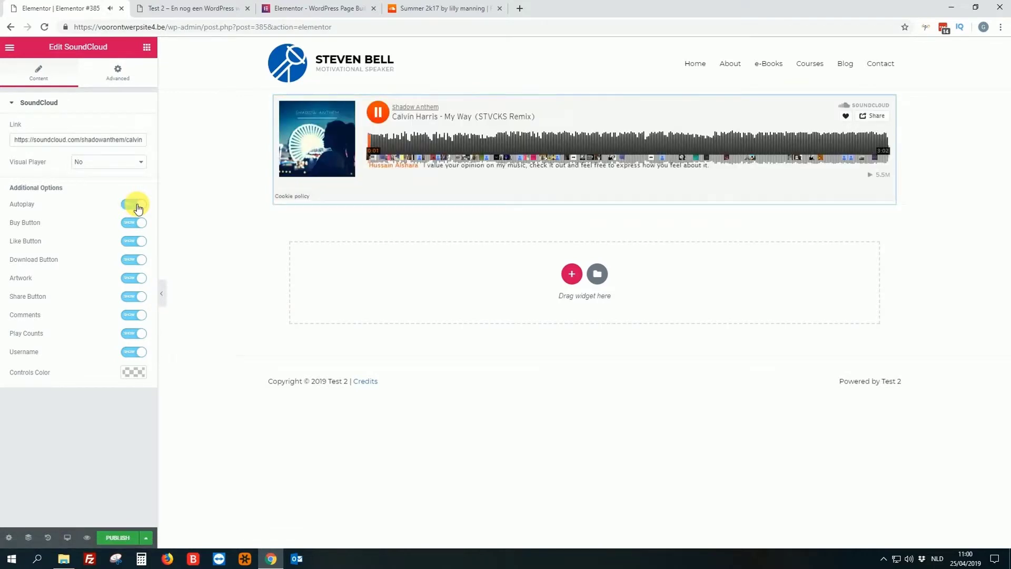
left_click(137, 206)
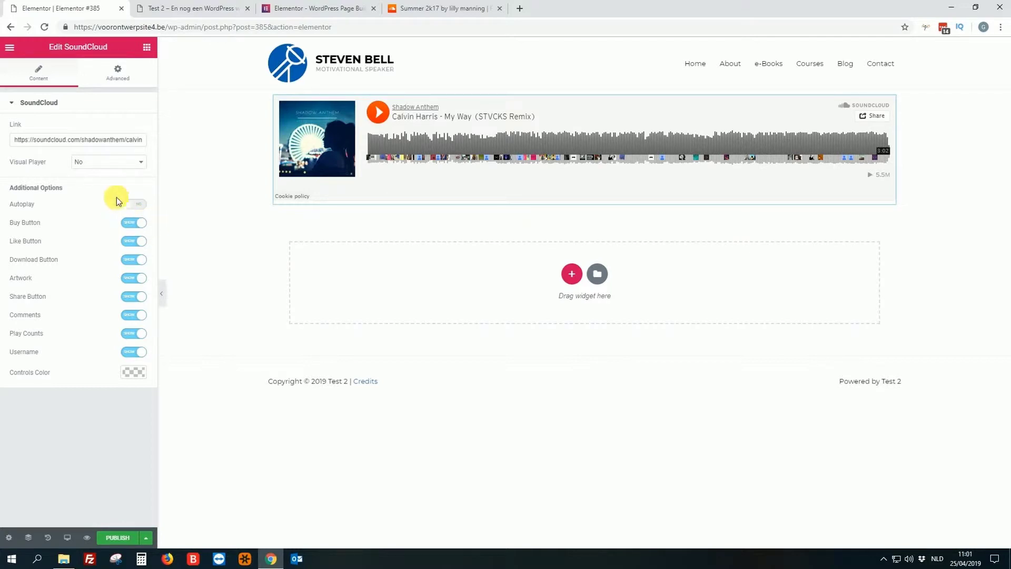
left_click(113, 163)
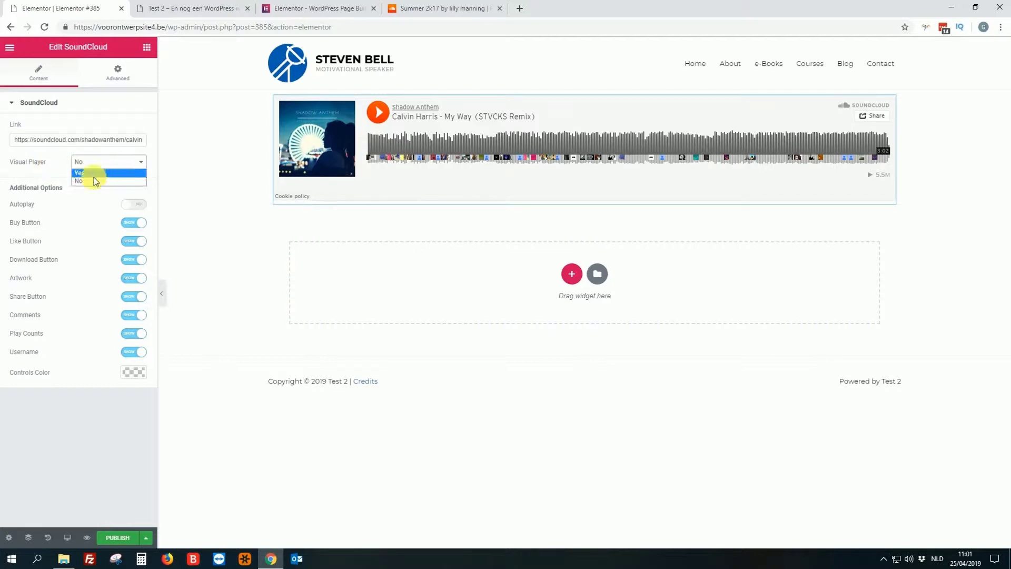
left_click(94, 175)
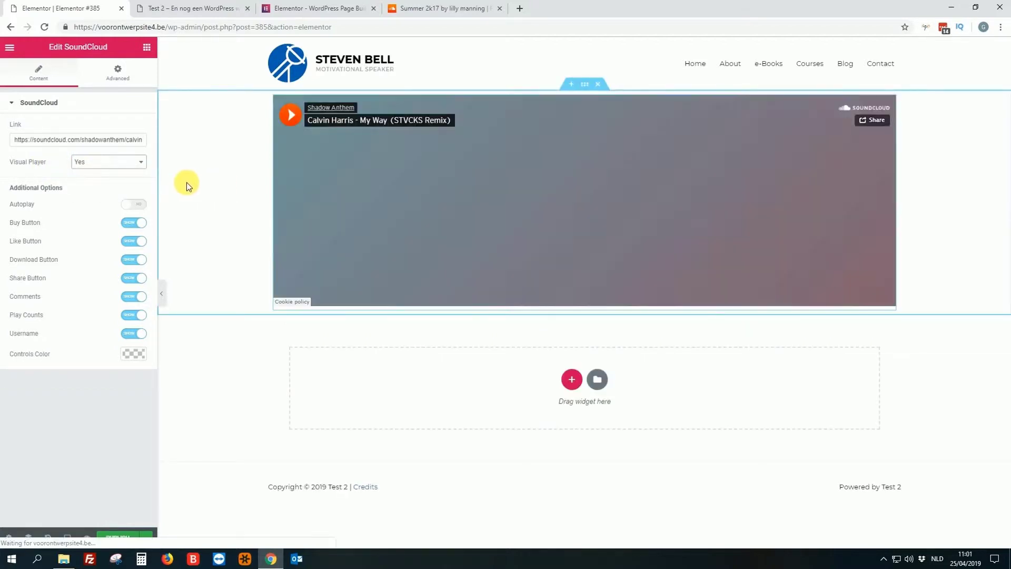
left_click(290, 114)
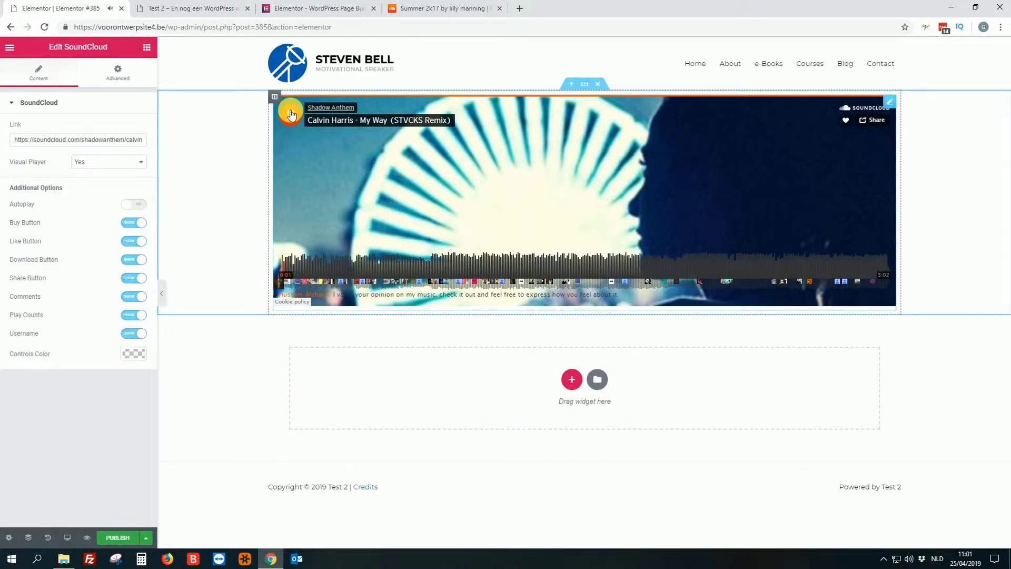
left_click(290, 114)
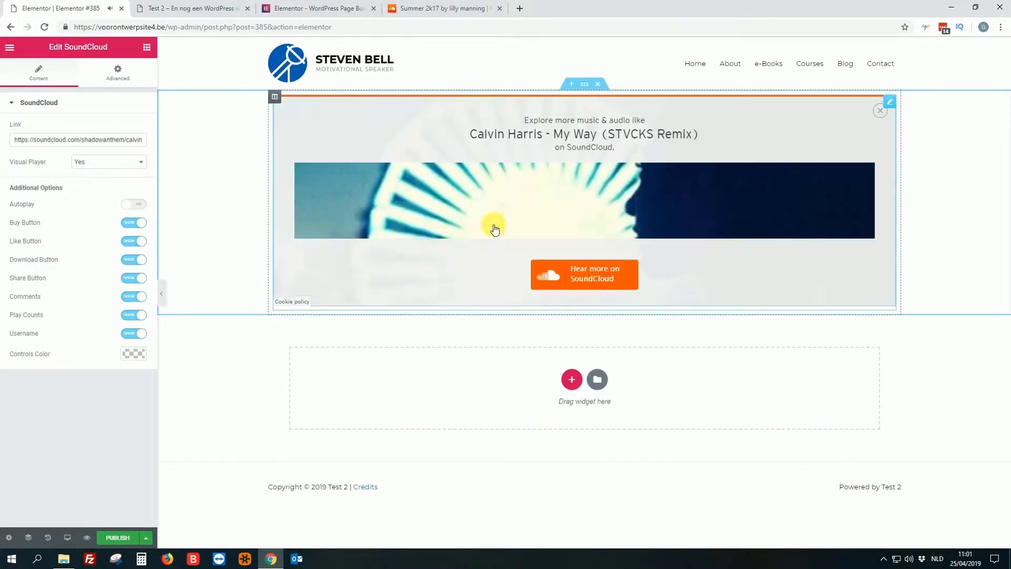
left_click(112, 162)
left_click(103, 181)
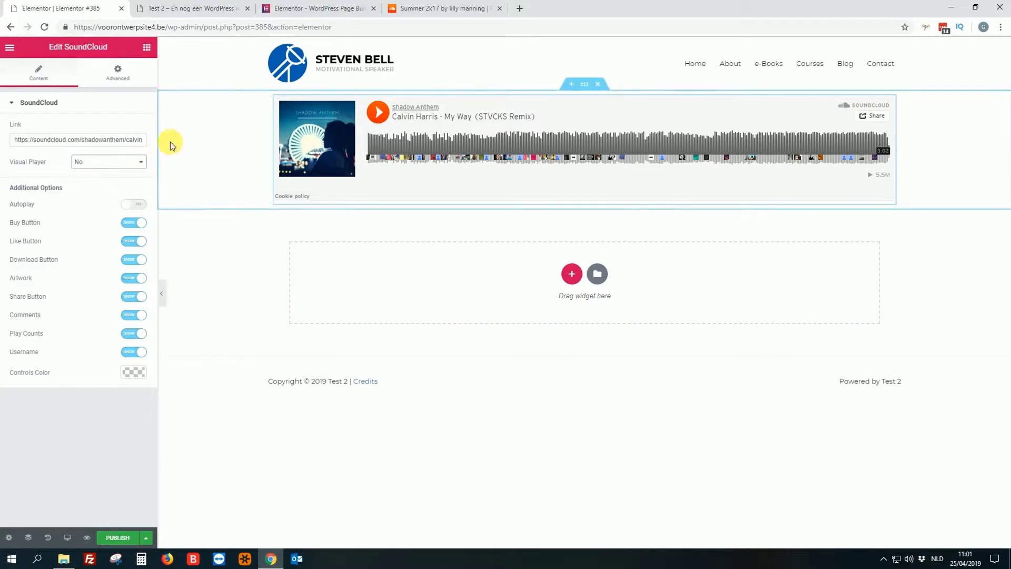
- Publish the page, view it live, and play then pause the My Way remix embed
left_click(121, 537)
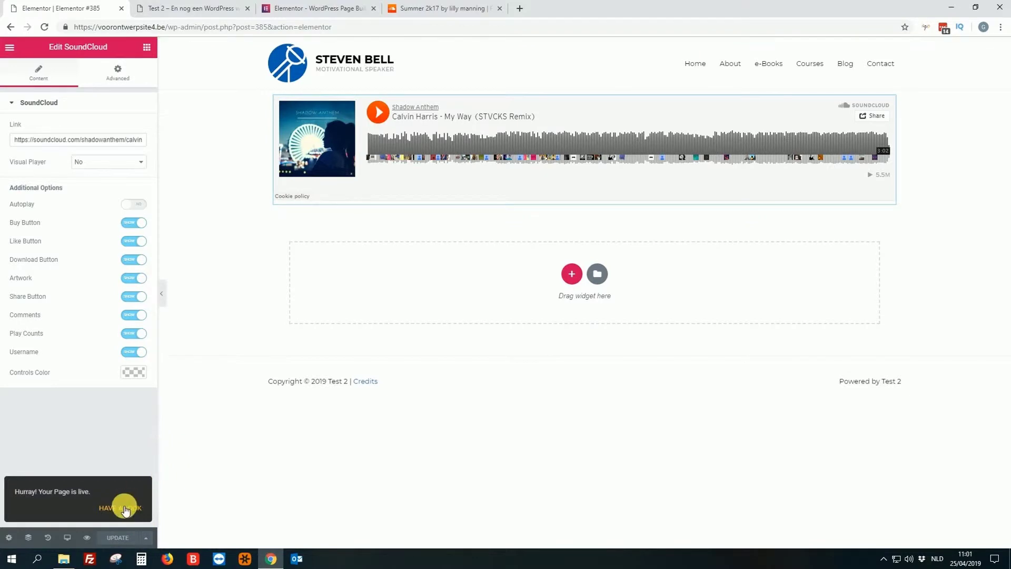
left_click(124, 508)
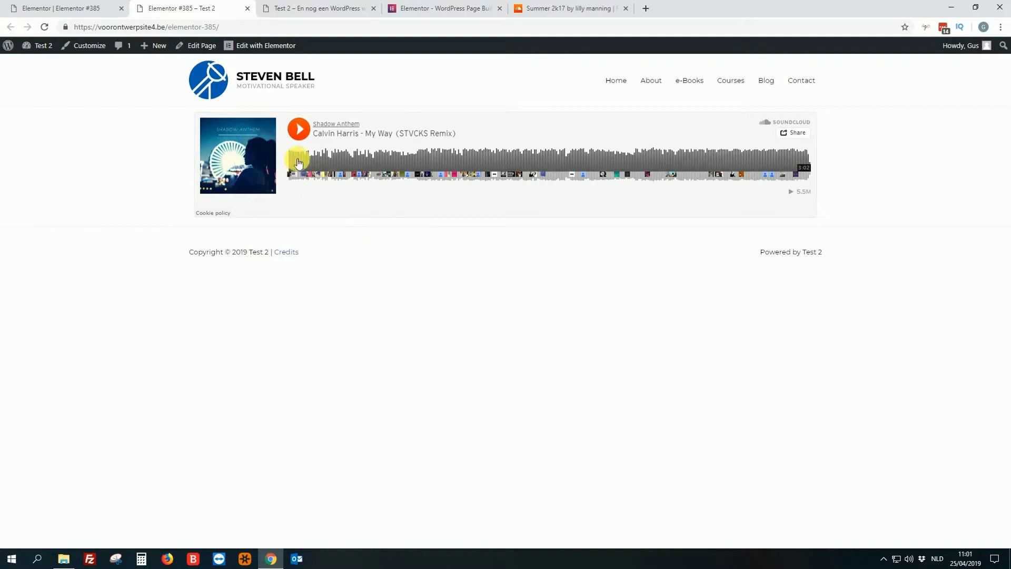
left_click(298, 134)
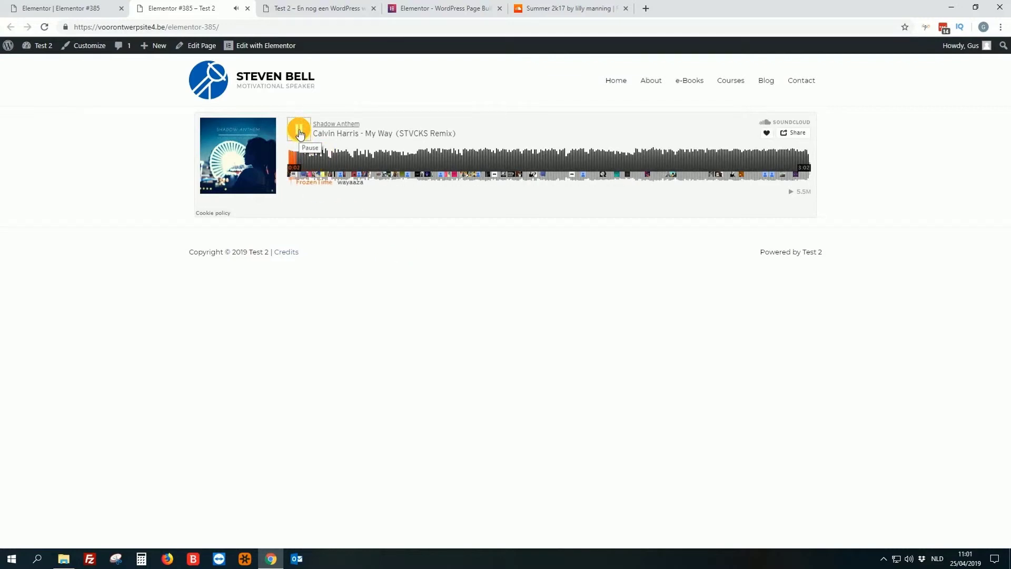
left_click(299, 134)
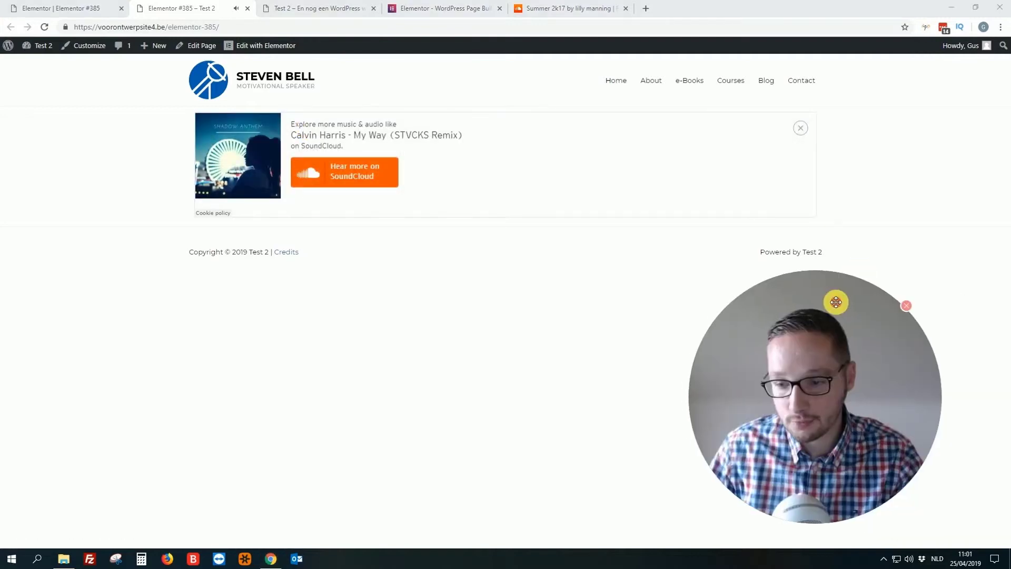
left_click_drag(878, 318, 891, 338)
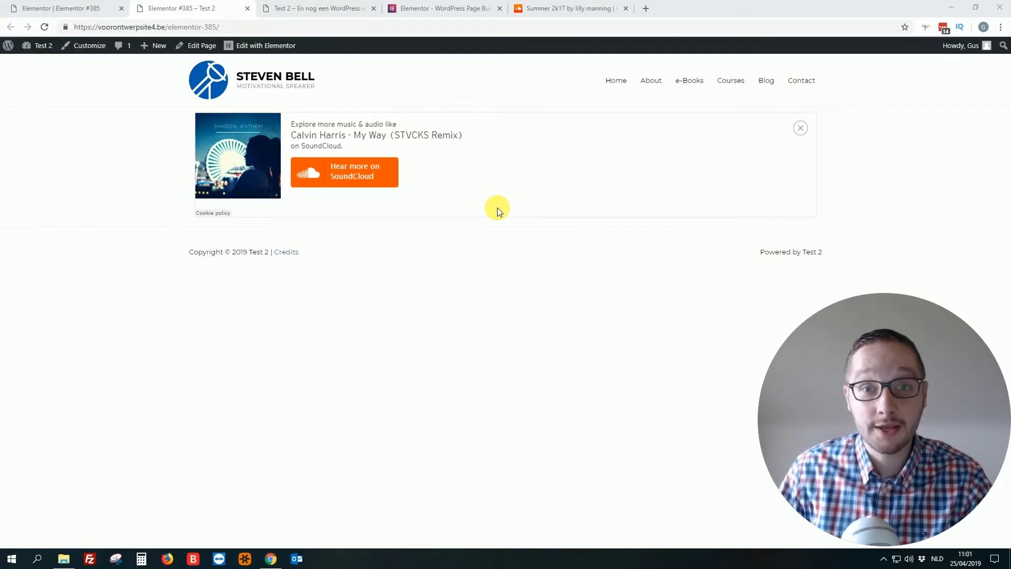
- Copy the share link of track 2, Need To Know, then return to the live page tab
left_click(560, 7)
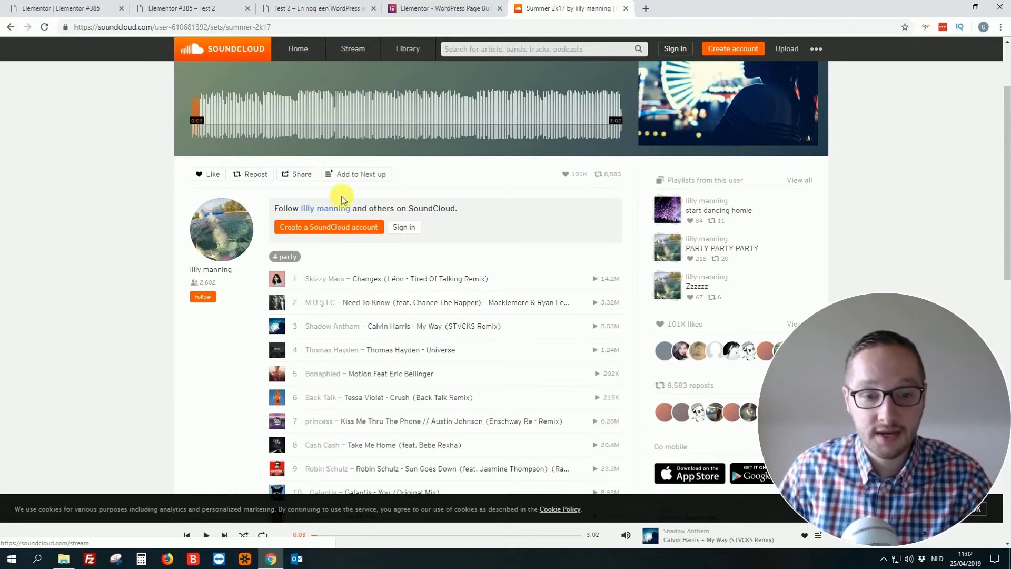
scroll(426, 276, "down", 1)
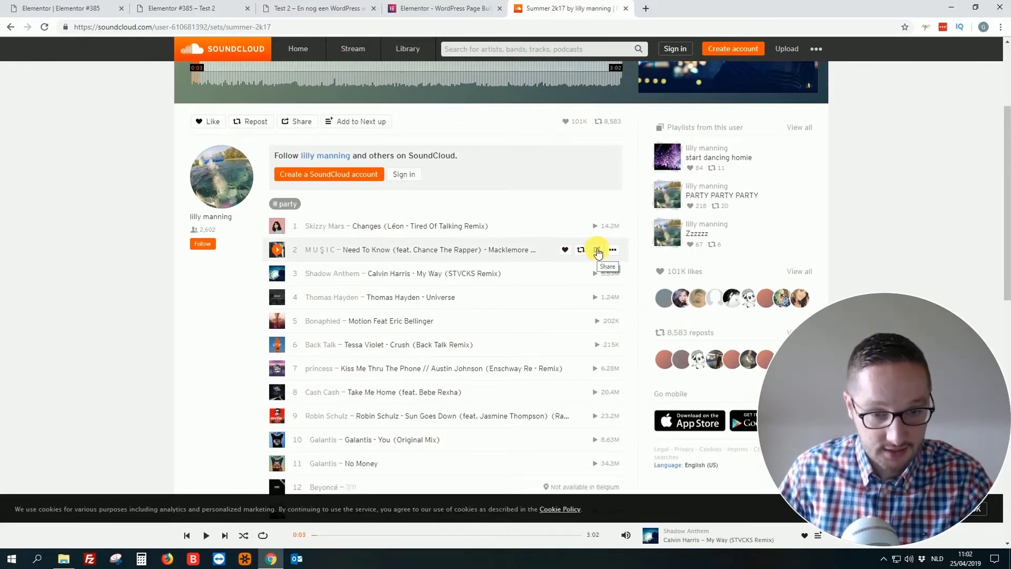
left_click(597, 251)
left_click(522, 277)
right_click(524, 281)
left_click(542, 288)
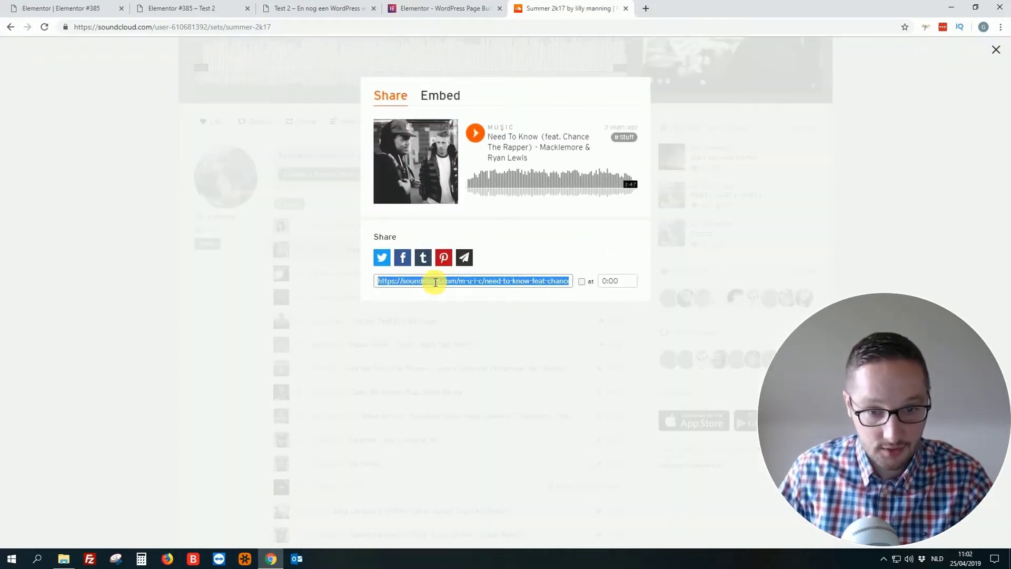
left_click(997, 52)
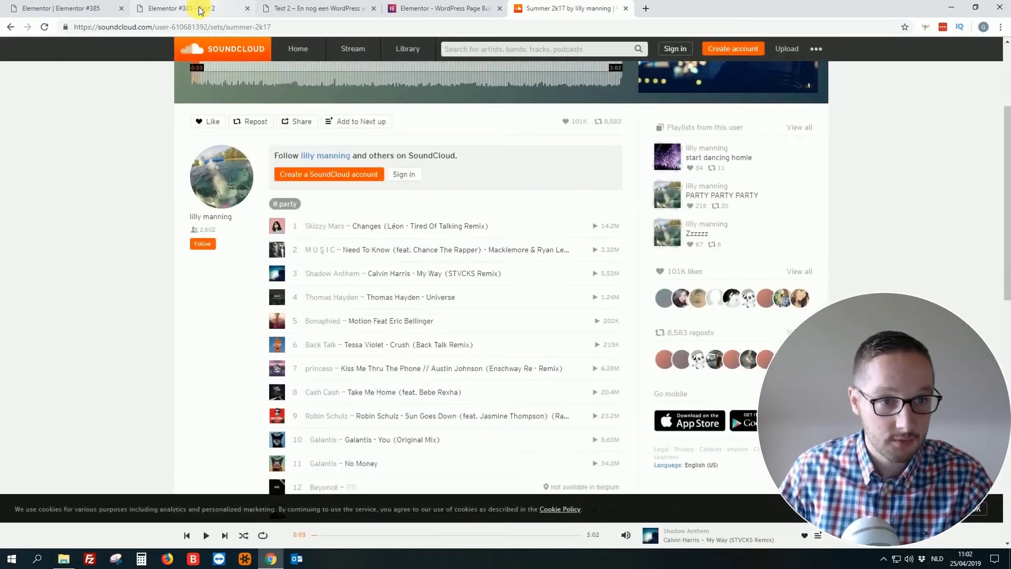
left_click(197, 8)
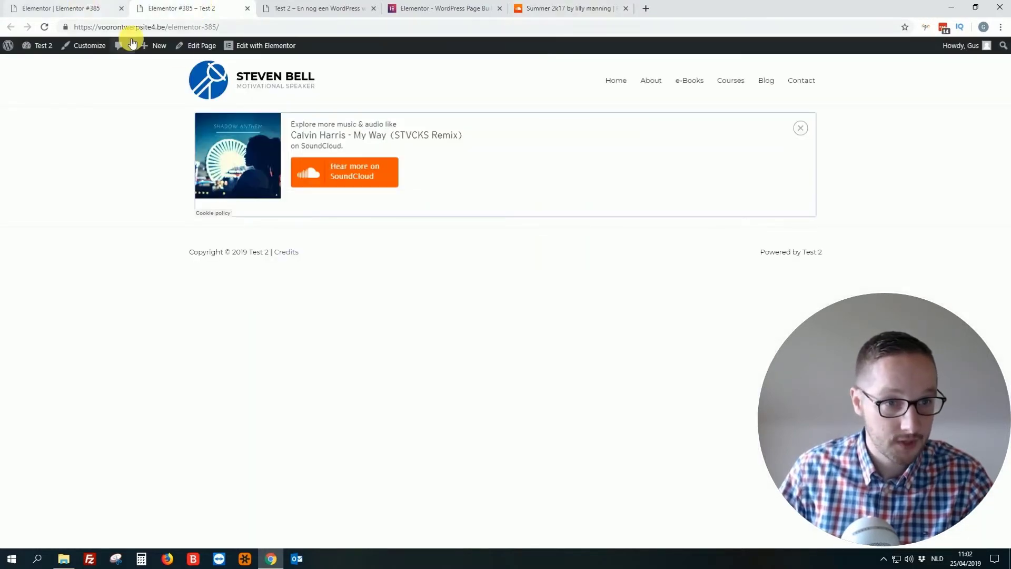
- Open the live page in the Elementor editor, closing an accidentally opened track page
left_click(257, 46)
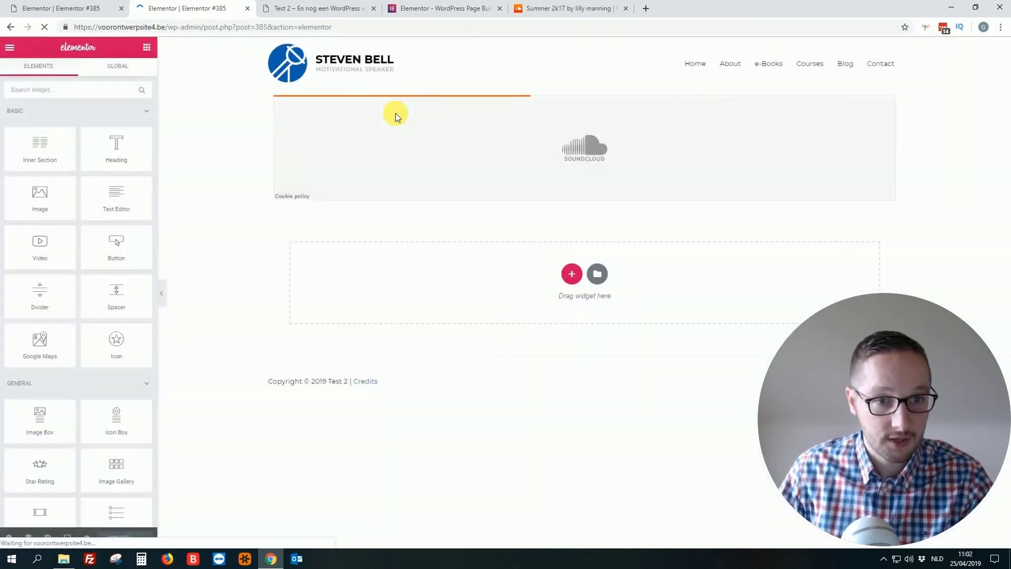
scroll(94, 293, "down", 4)
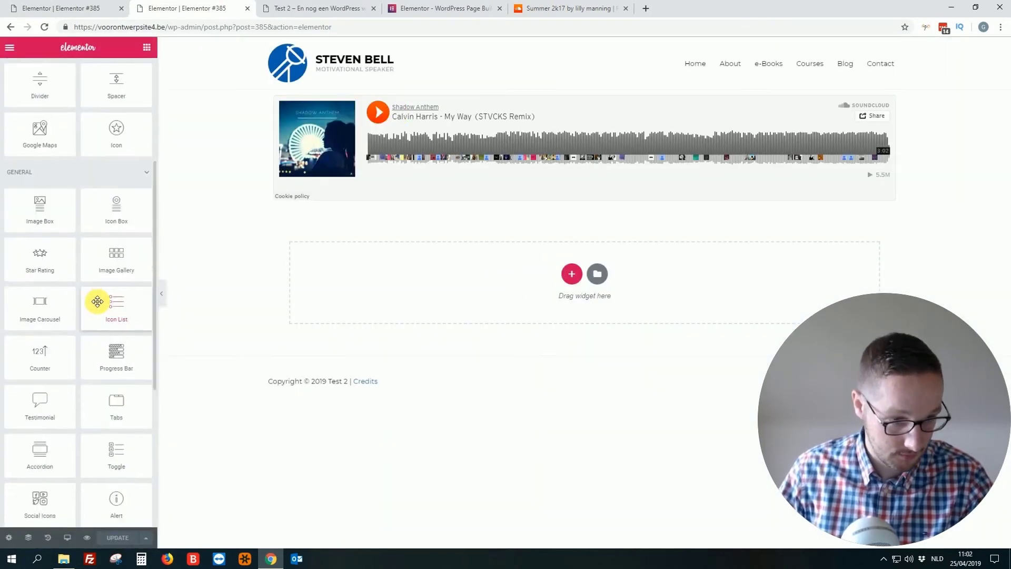
scroll(98, 301, "down", 1)
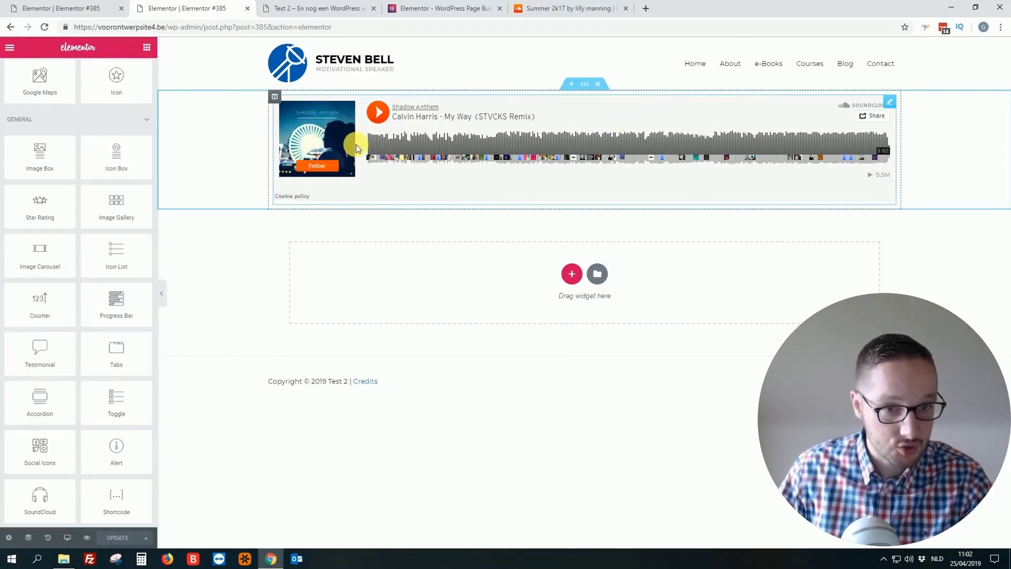
left_click(340, 146)
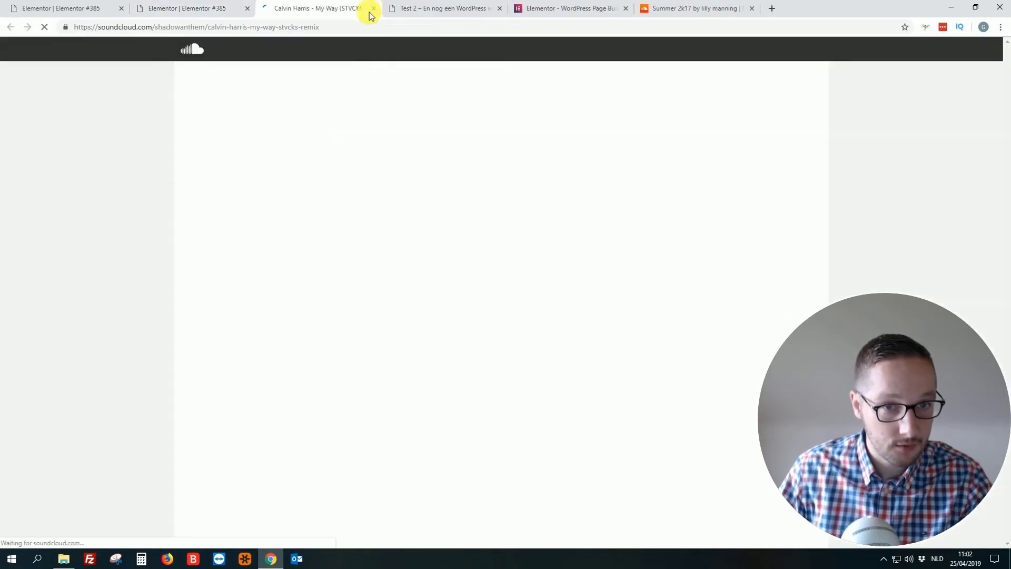
key("ctrl+w")
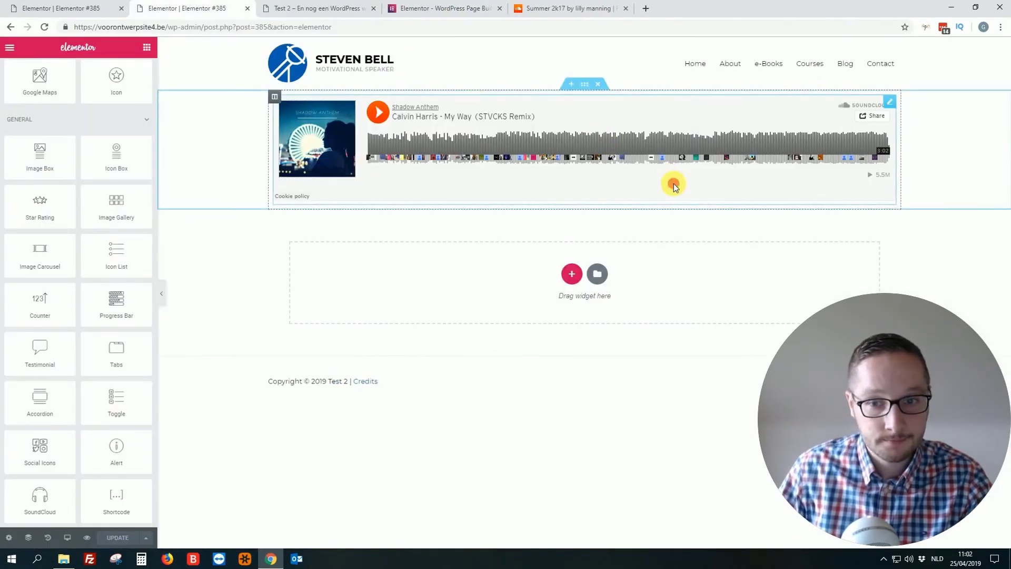
- Replace the SoundCloud widget's Link with the Need To Know URL and save with UPDATE
left_click(889, 102)
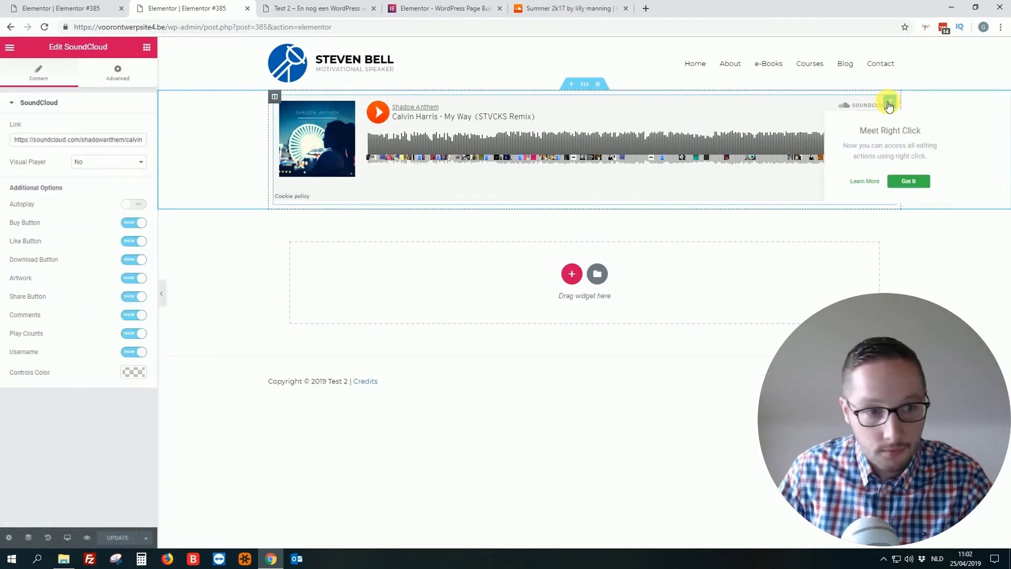
triple_click(105, 137)
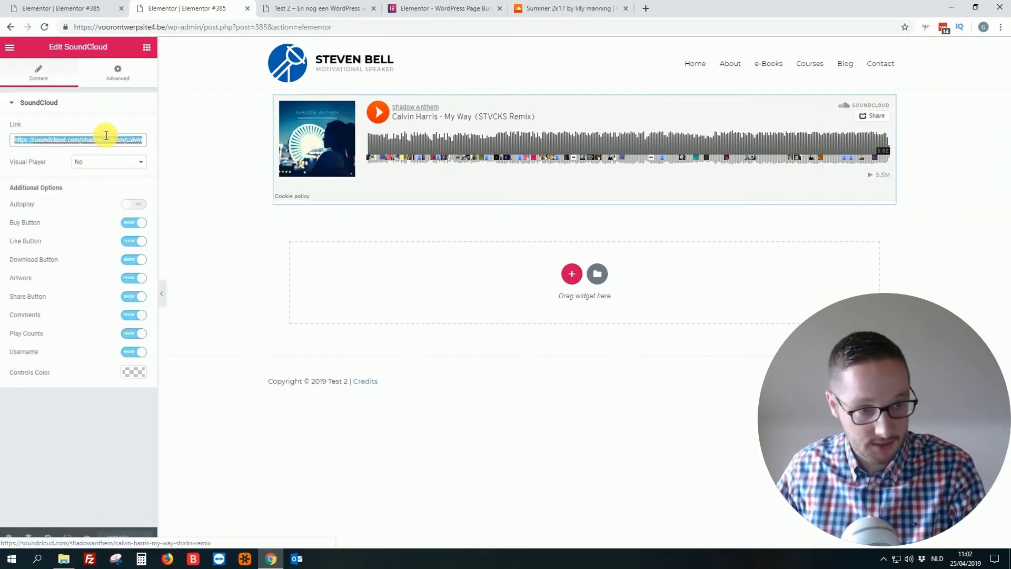
key("BackSpace")
key("ctrl+v")
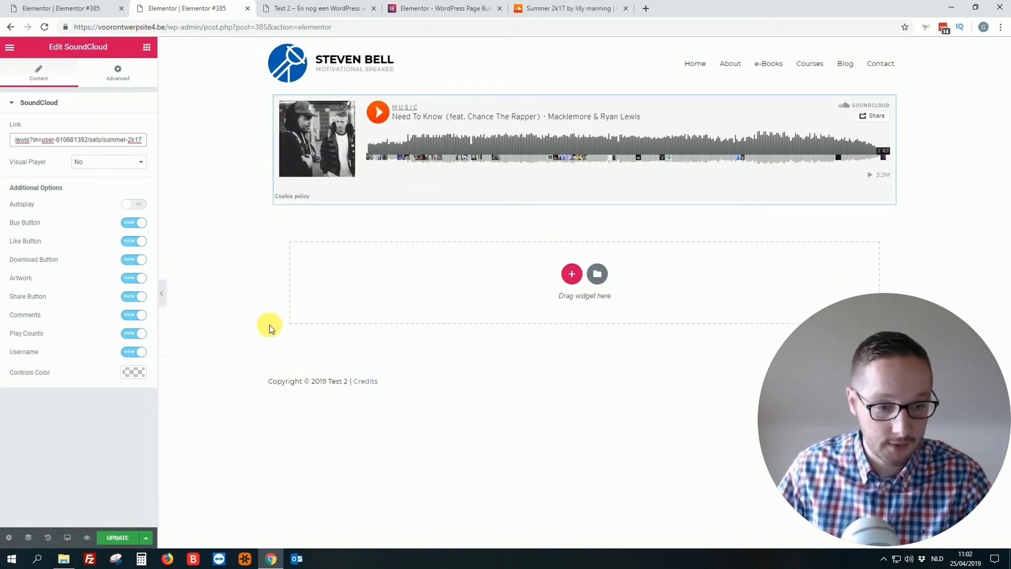
left_click(118, 537)
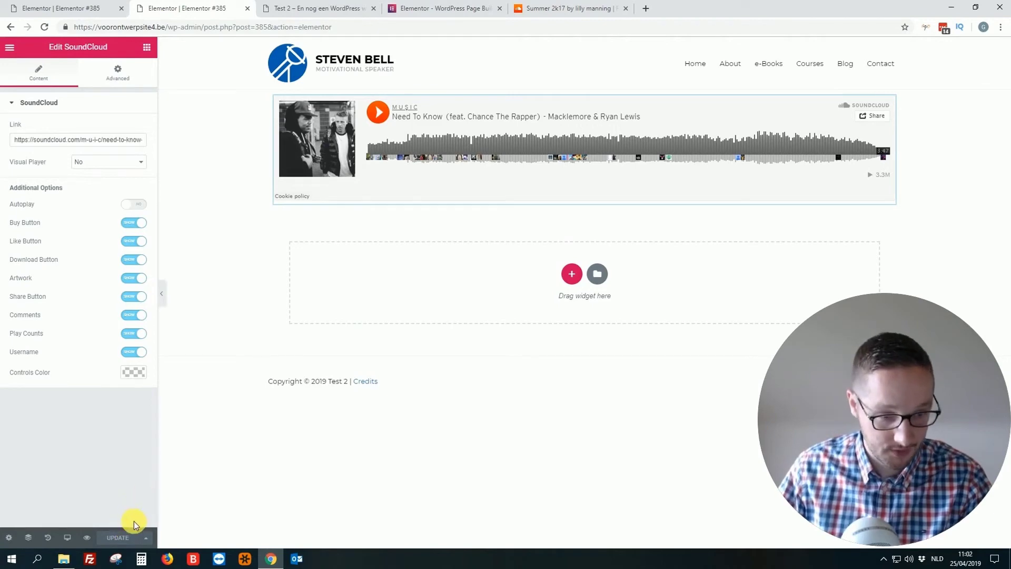
- Close the Test 2 live-site and Summer 2k17 tabs, returning to the Elementor editor
left_click(326, 9)
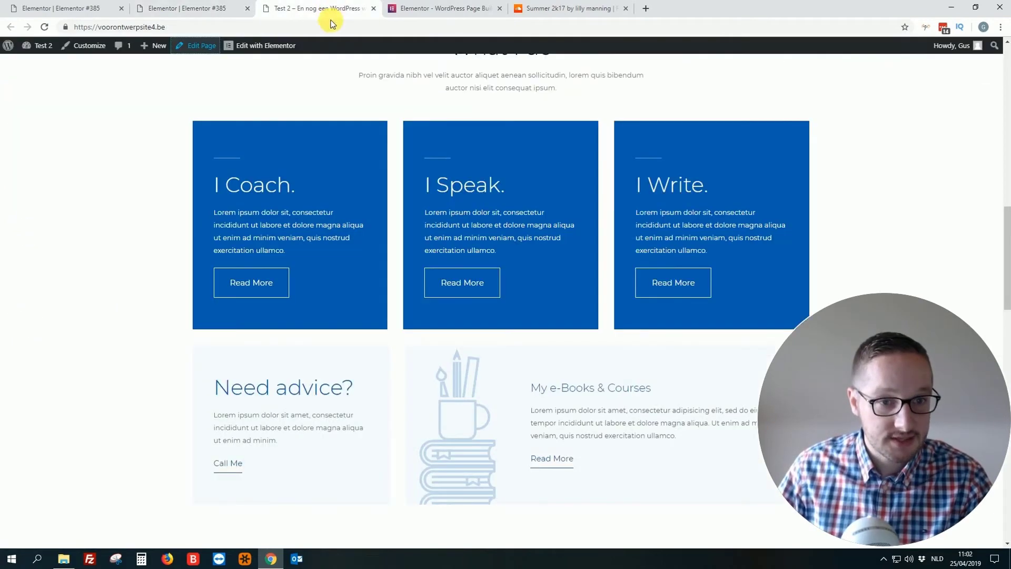
left_click(374, 8)
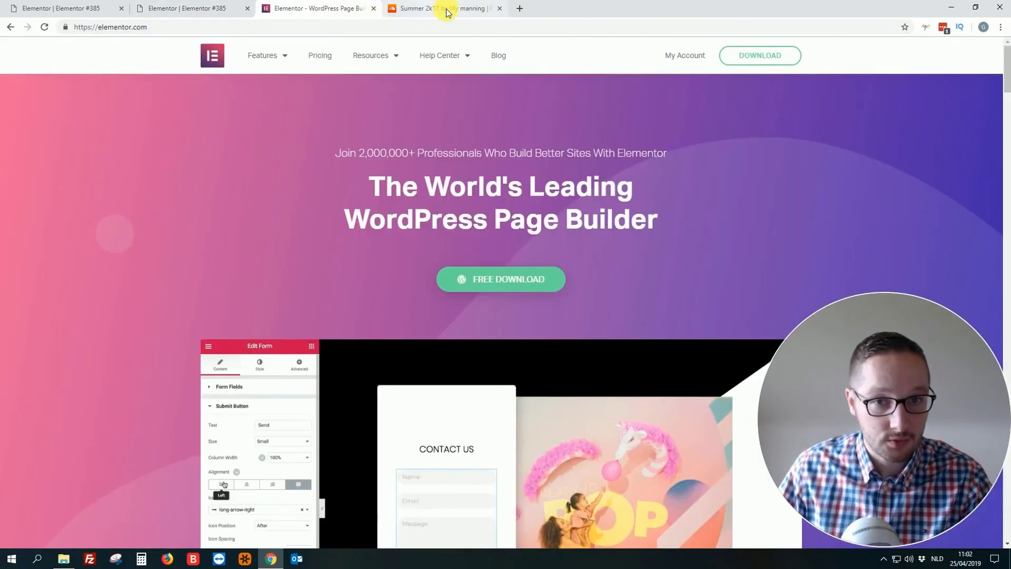
left_click(499, 9)
left_click(170, 6)
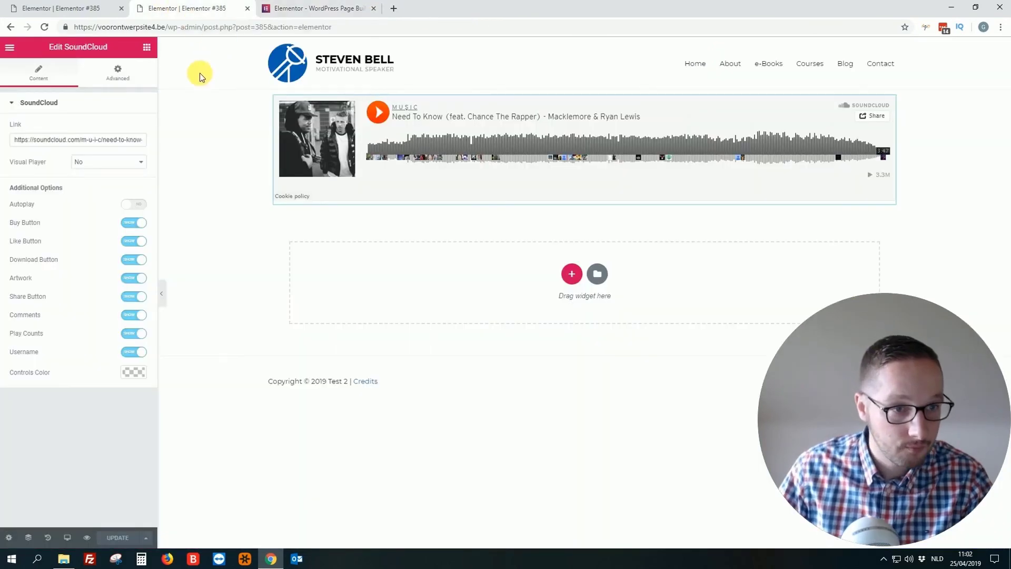